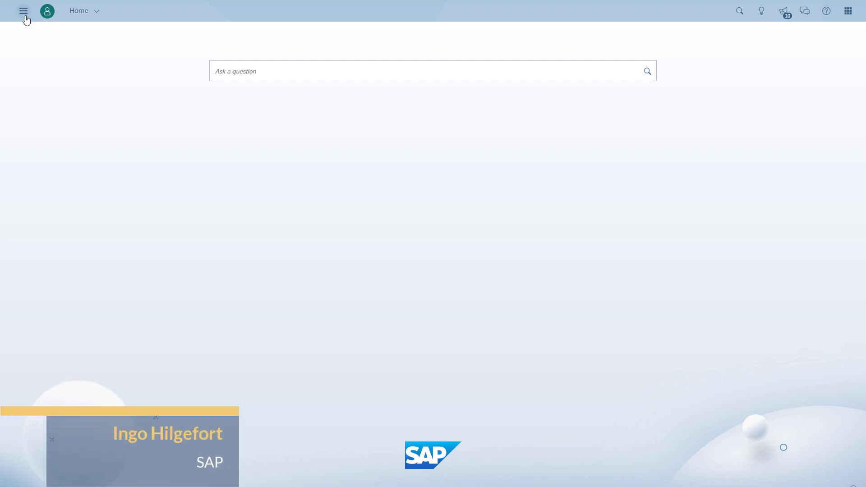
Open the side navigation menu on the Home page to reach the Create options.
click(23, 12)
Create a new story that starts with a canvas page.
mouse_move(33, 55)
click(115, 55)
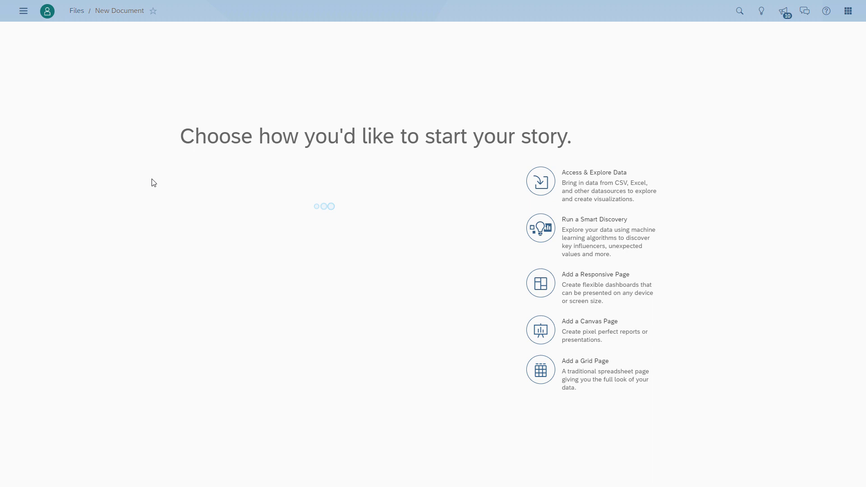
click(555, 330)
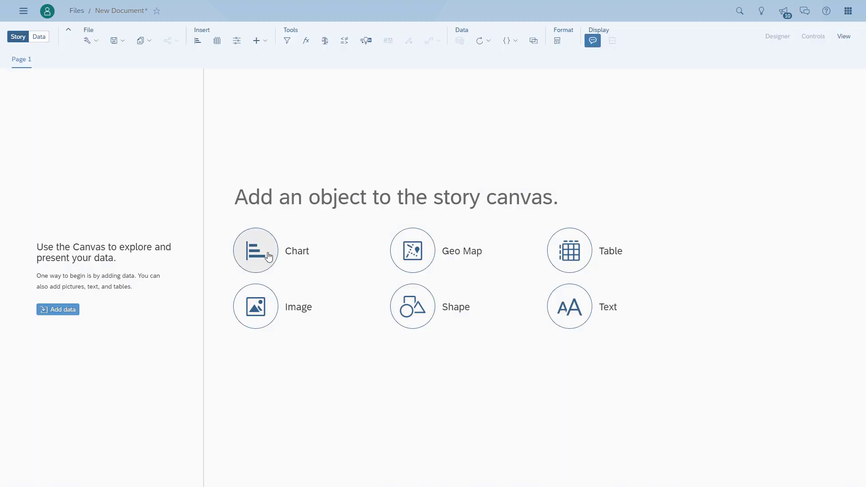
Add a chart using DailyDose_Episode_024 from Public > DEMO > Demo Material - Daily Dose SAC.
click(268, 256)
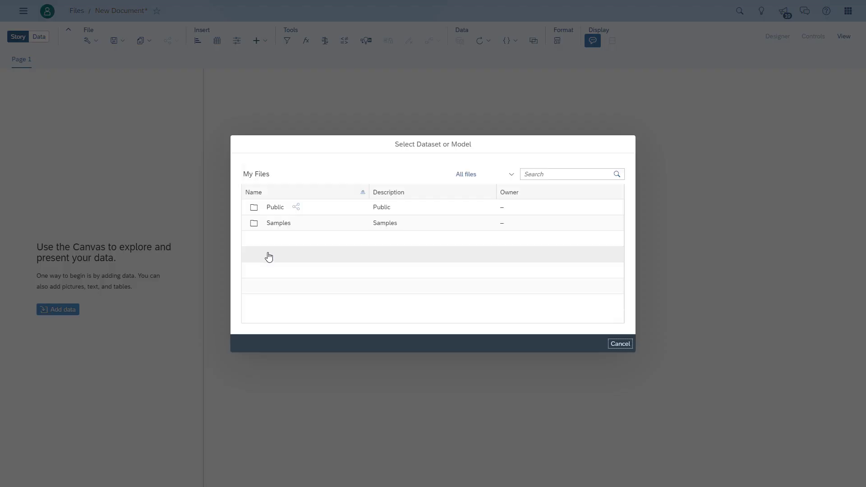
click(277, 212)
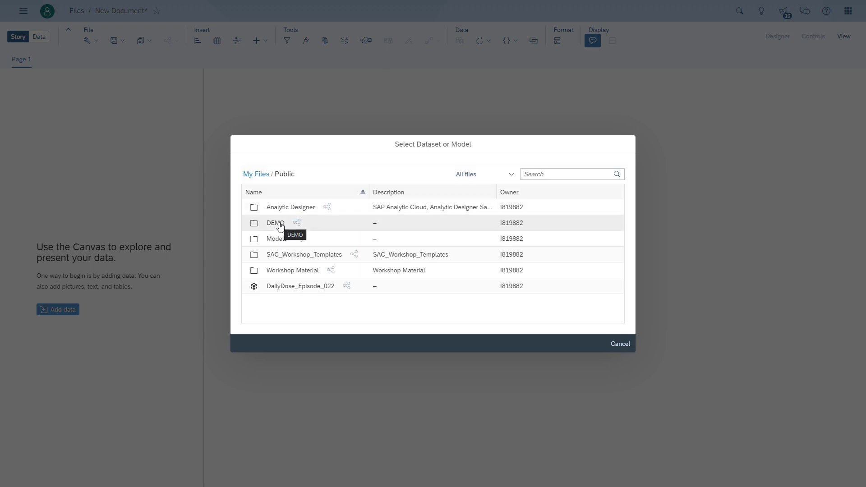
click(276, 223)
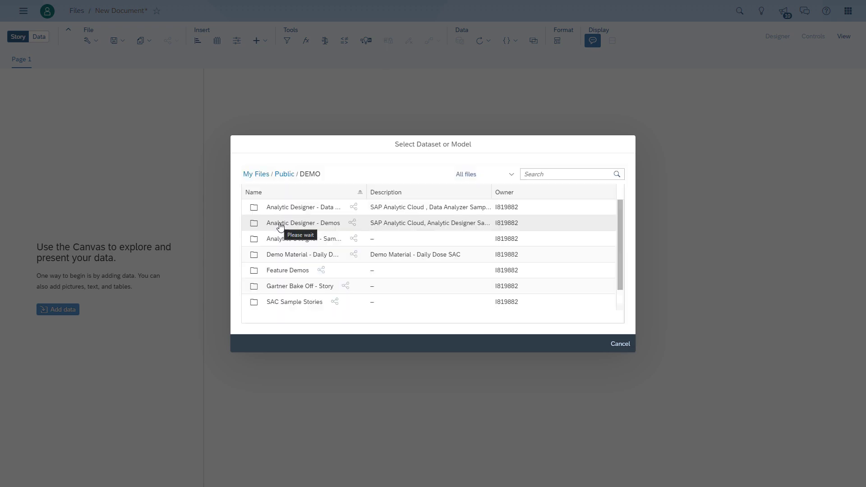
click(297, 253)
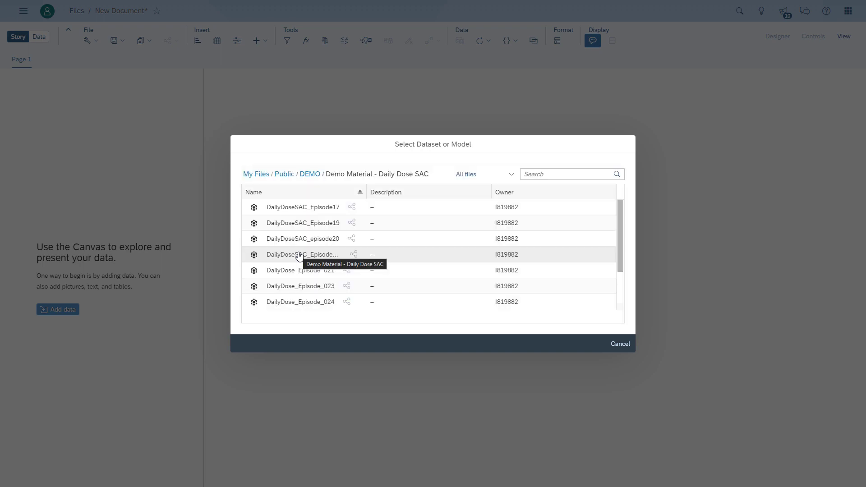
click(320, 302)
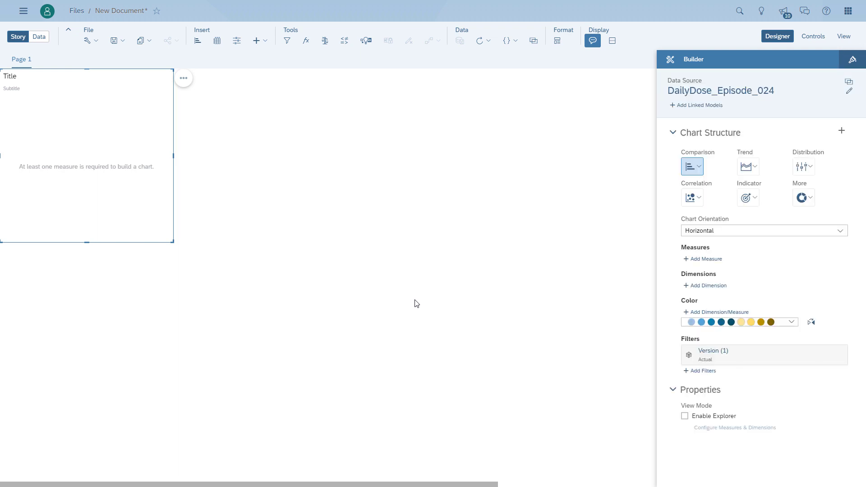
click(370, 288)
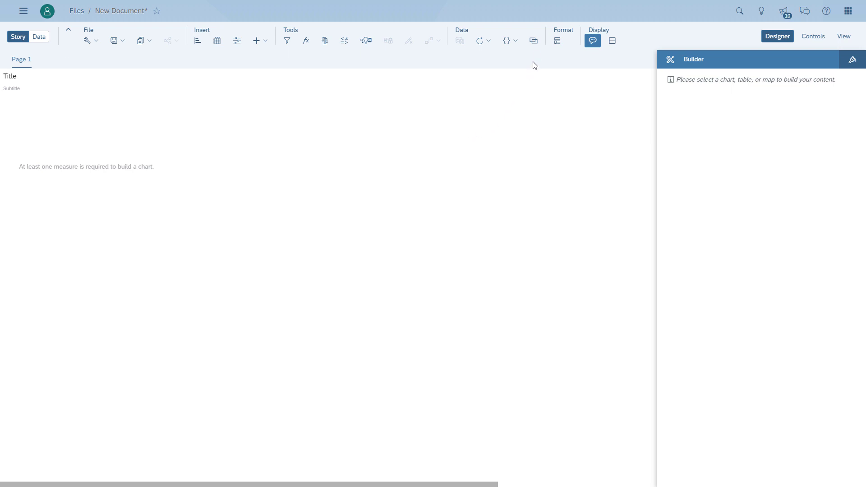
In Link Dimensions, add DailyDose_Episode_025 as the second model.
click(534, 44)
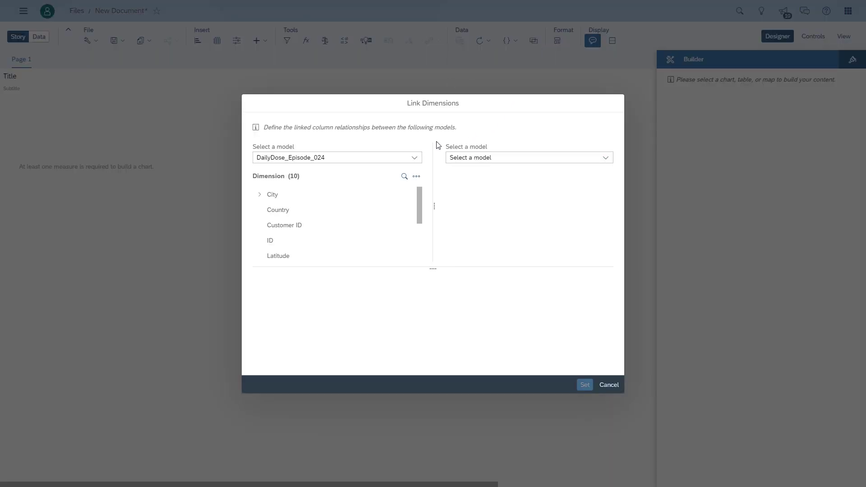
click(605, 157)
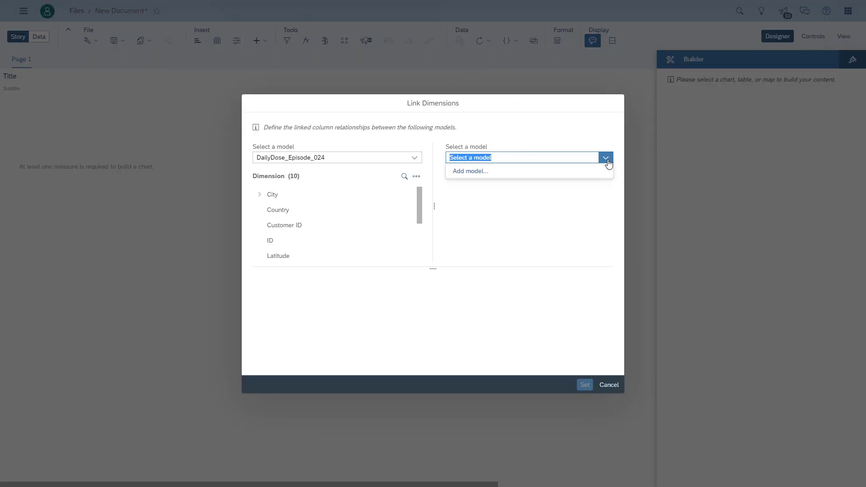
click(499, 176)
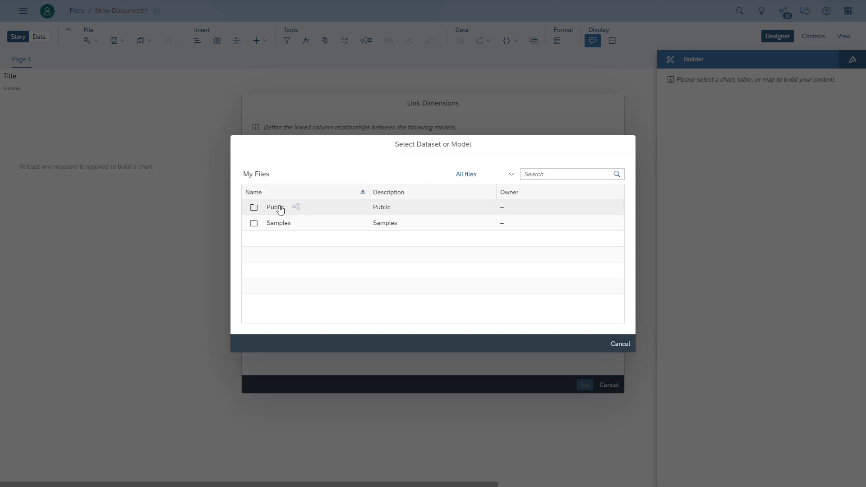
click(279, 208)
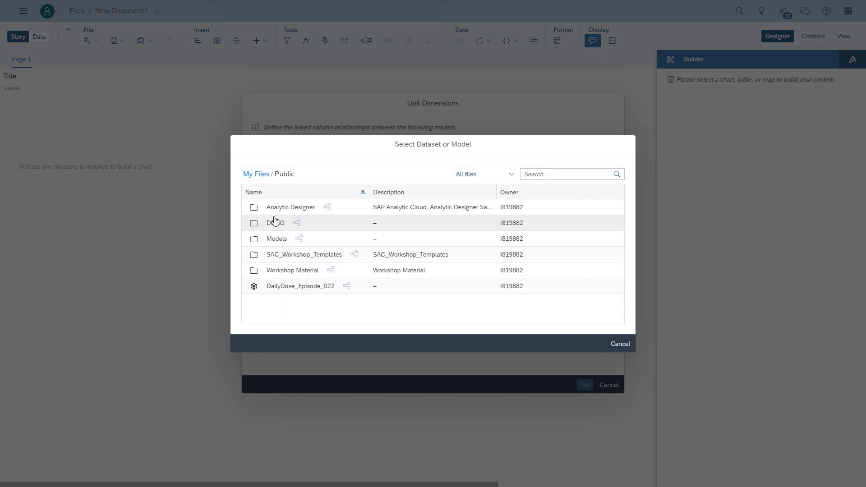
click(276, 222)
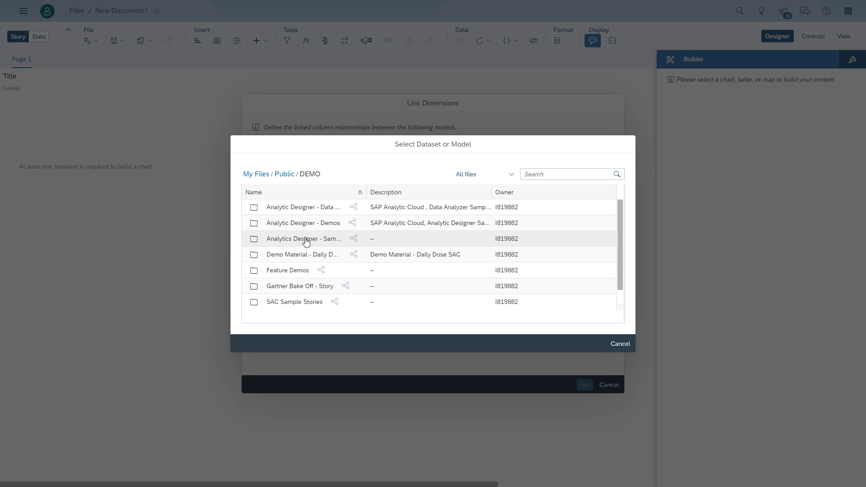
click(303, 255)
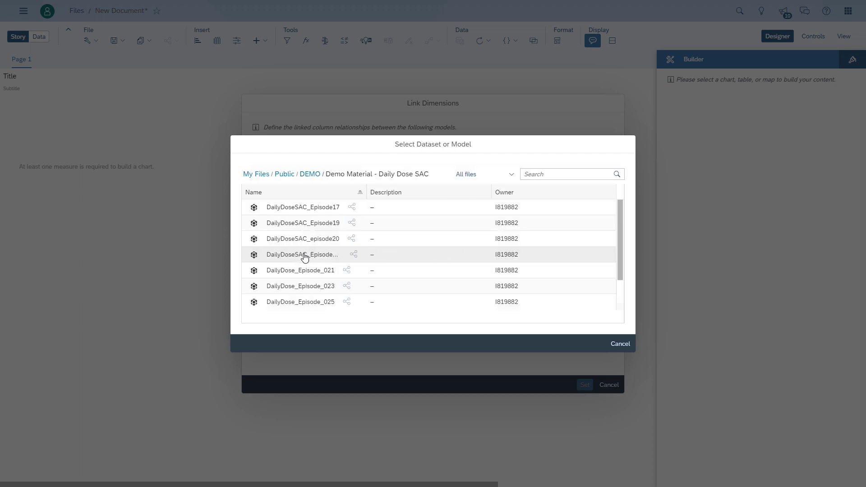
scroll(309, 260, down, 3)
click(309, 271)
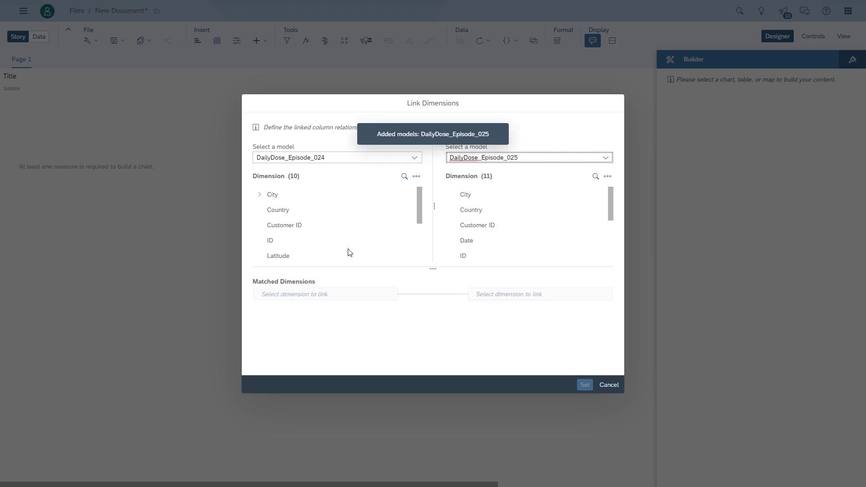
Link Customer ID to Customer ID, both on ID, and finish linking.
click(291, 224)
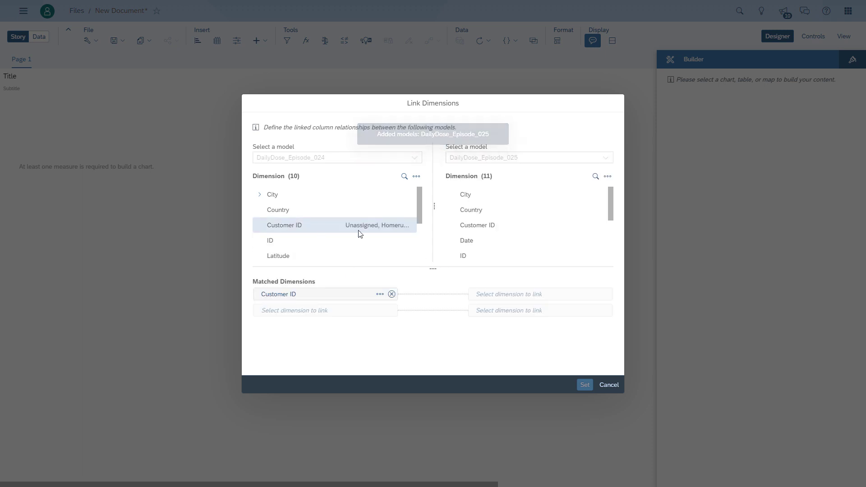
click(490, 229)
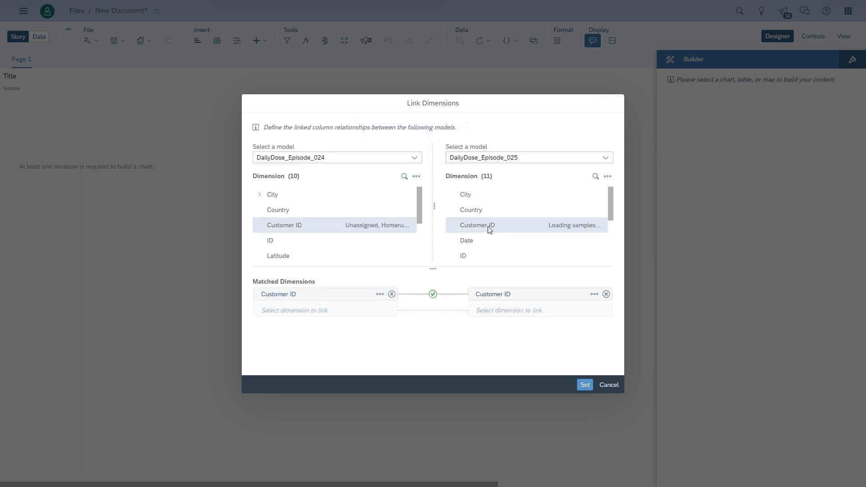
click(381, 298)
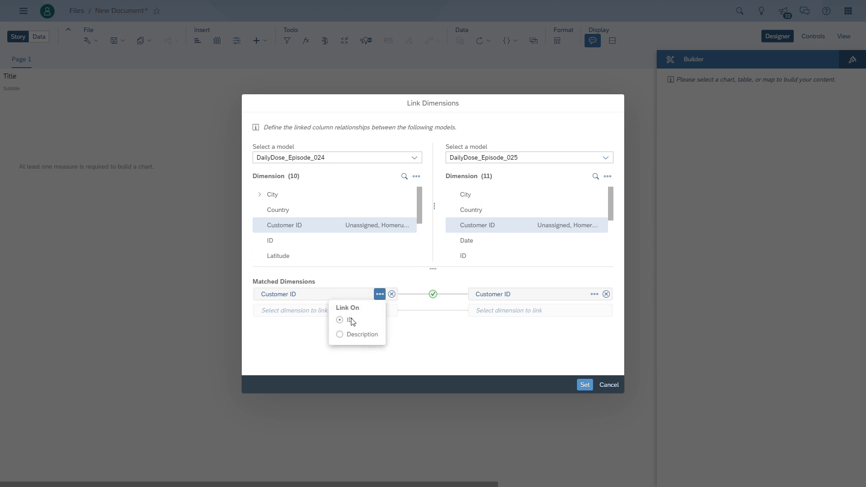
click(352, 321)
click(595, 295)
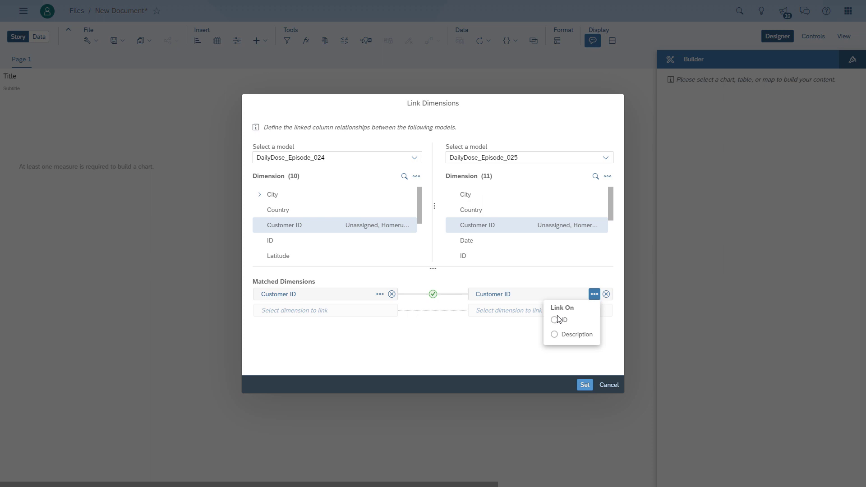
click(554, 321)
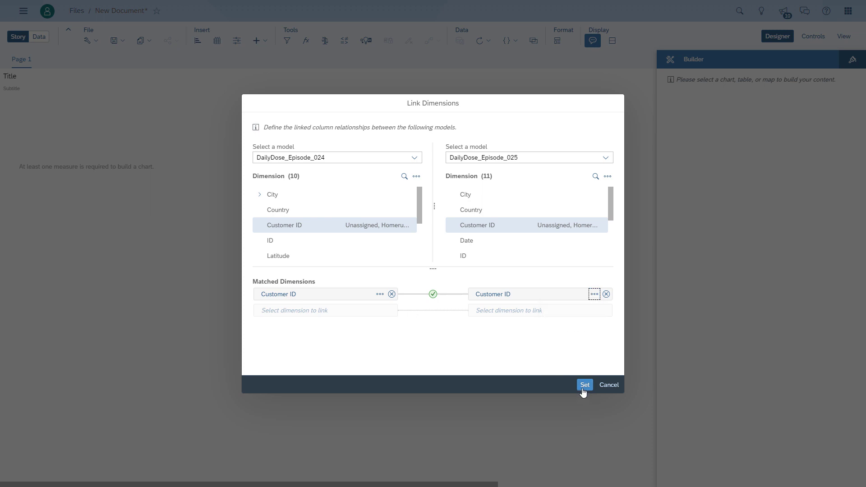
click(582, 387)
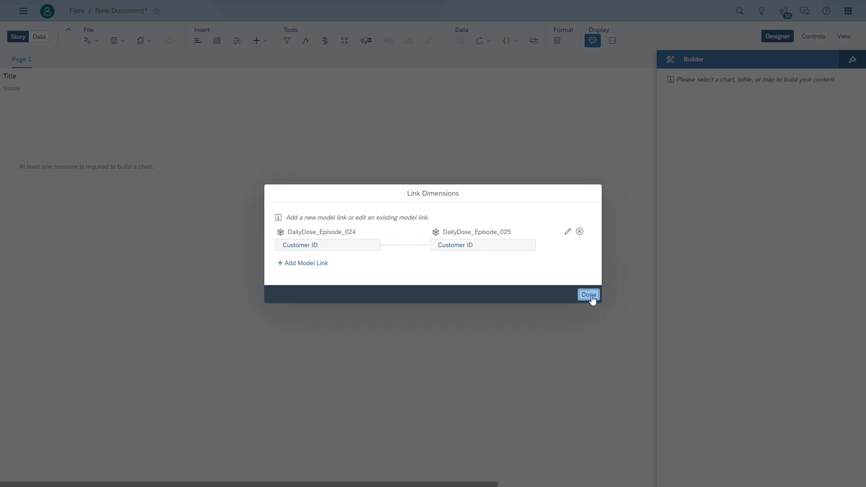
click(591, 297)
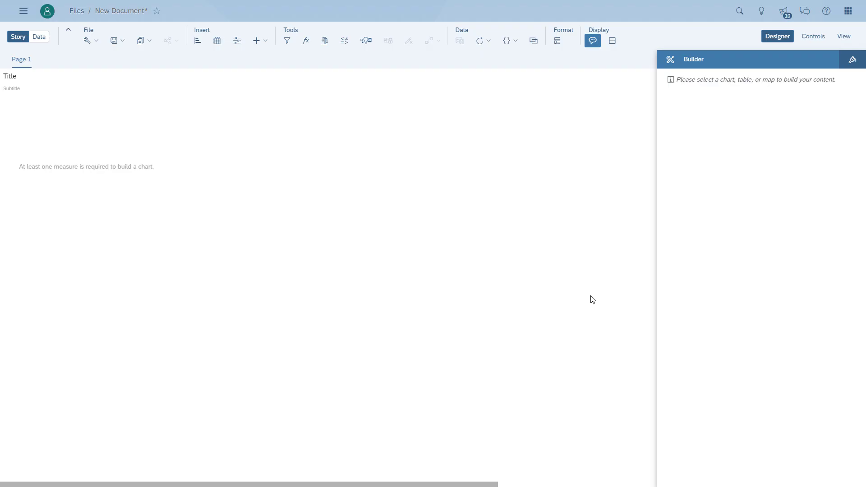
Chart the Revenue measure broken down by Customer ID.
click(161, 224)
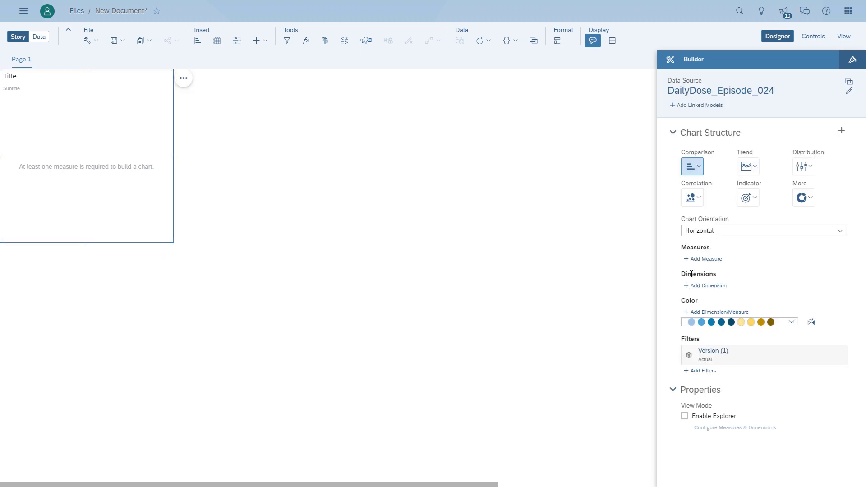
click(707, 261)
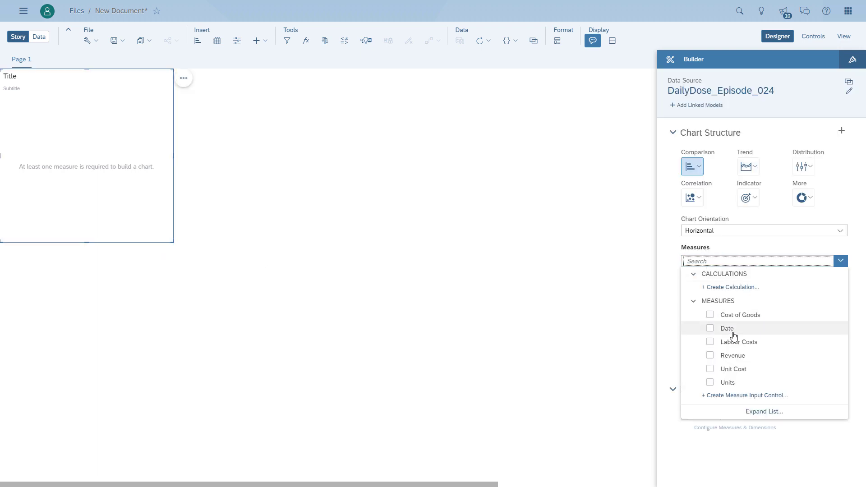
click(735, 359)
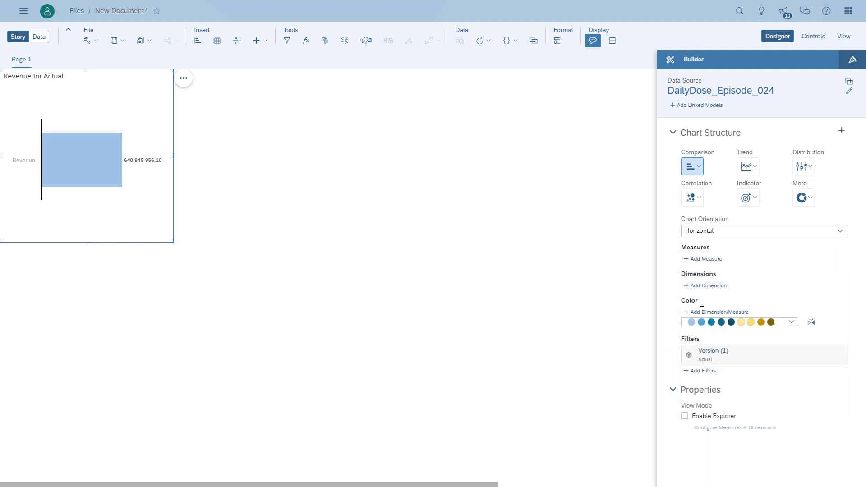
click(709, 320)
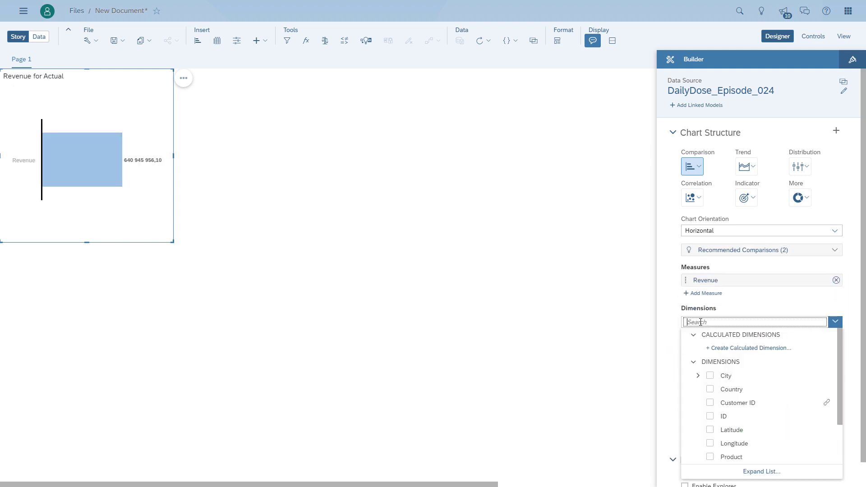
click(739, 404)
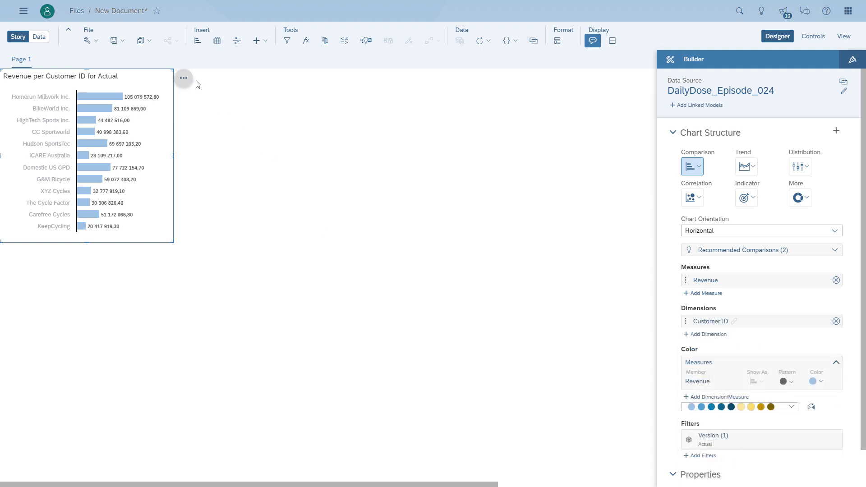
Sort customers by Revenue from highest to lowest and enlarge the chart.
click(184, 79)
mouse_move(216, 77)
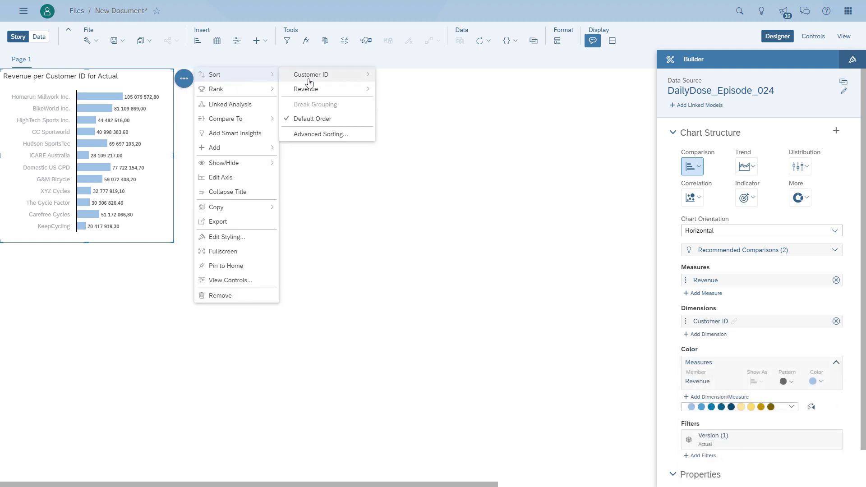
mouse_move(313, 89)
click(397, 103)
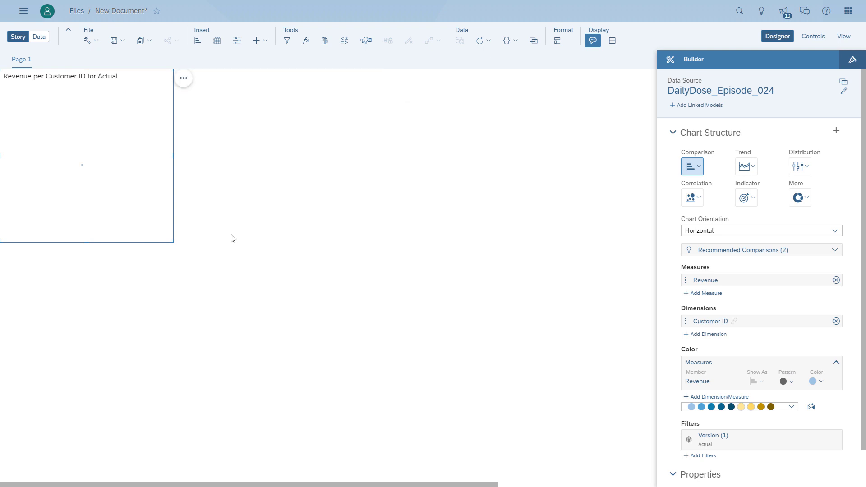
drag(172, 242, 258, 292)
click(425, 240)
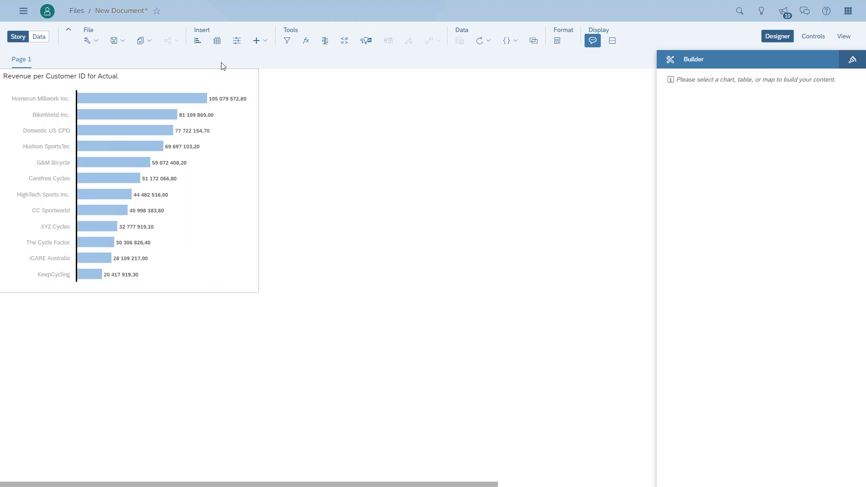
Insert a second chart using the DailyDose_Episode_025 model and enlarge it.
click(198, 41)
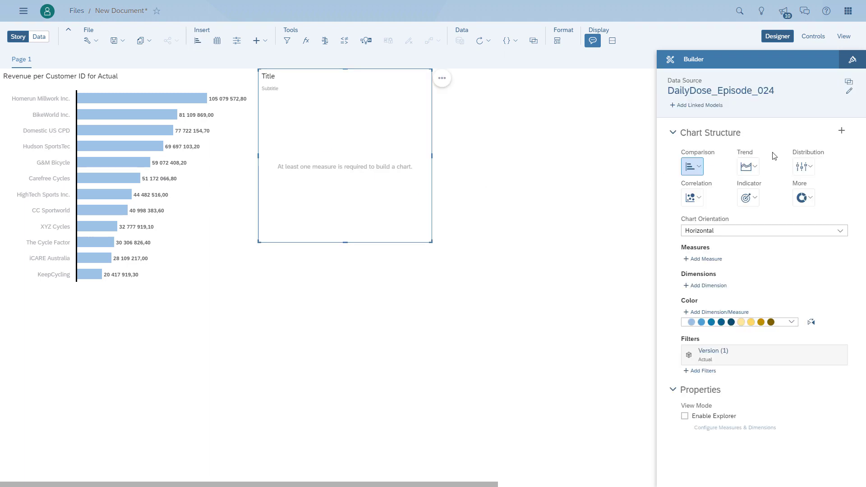
click(849, 91)
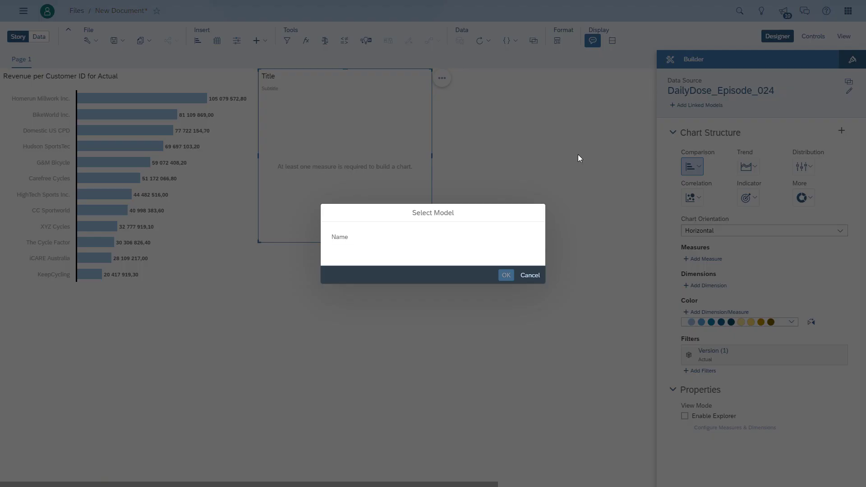
click(393, 300)
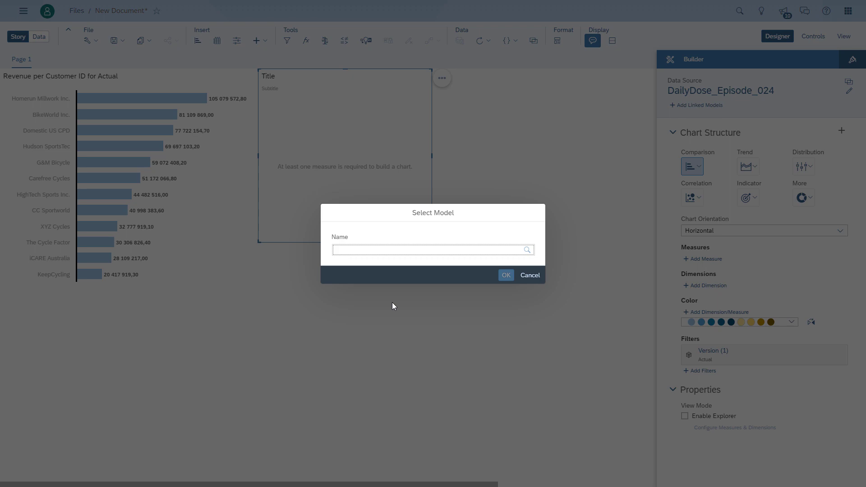
click(506, 275)
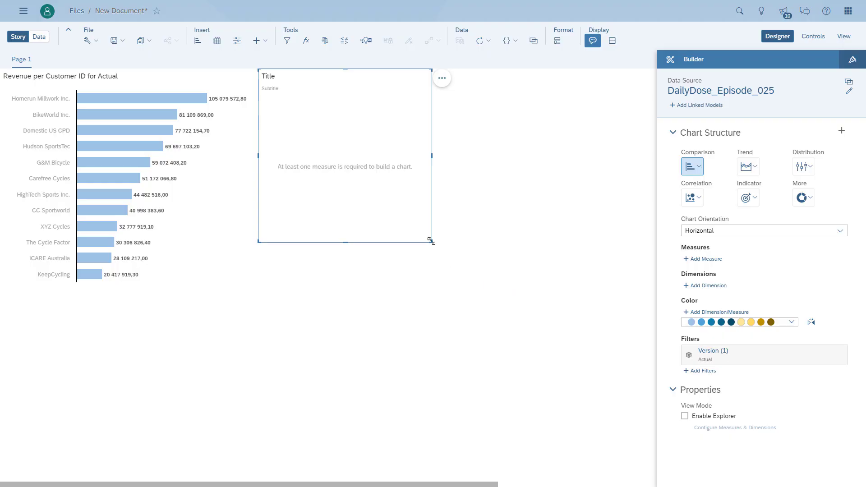
drag(431, 241, 525, 292)
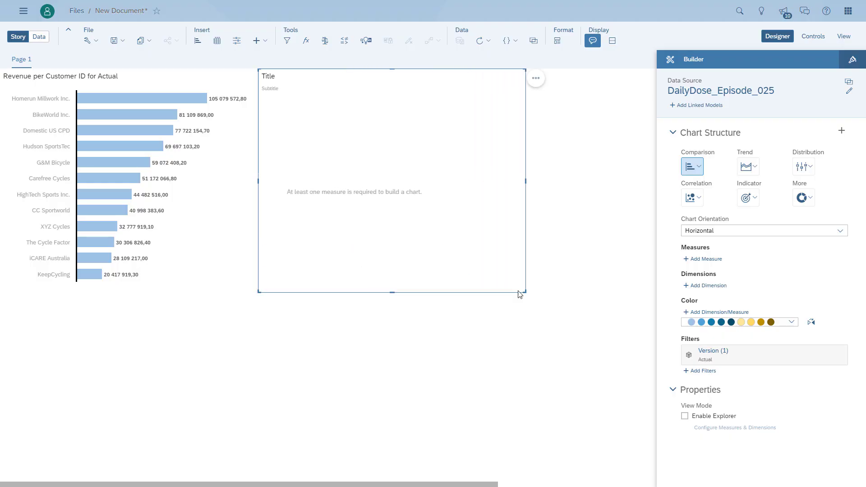
Plot Cost of Goods broken down by Product Category.
click(707, 260)
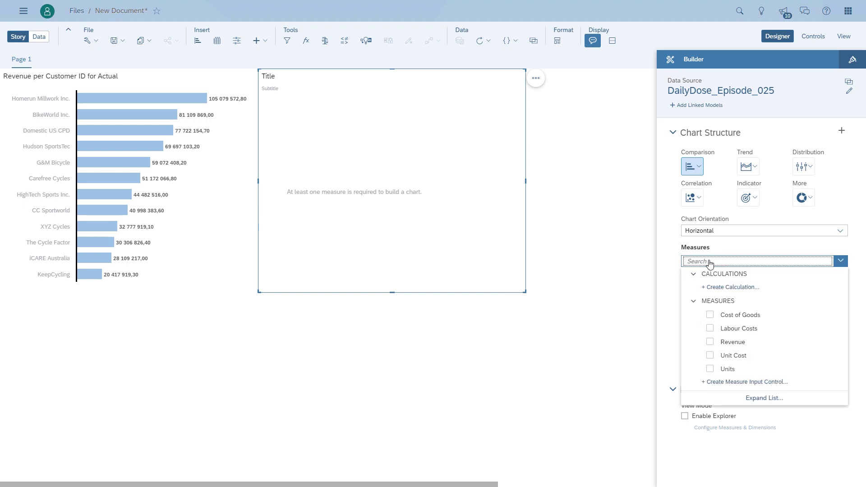
click(725, 315)
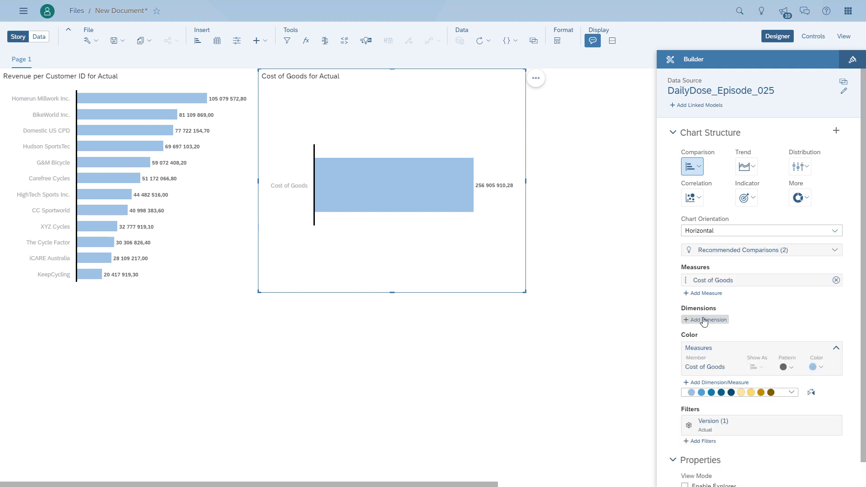
click(705, 320)
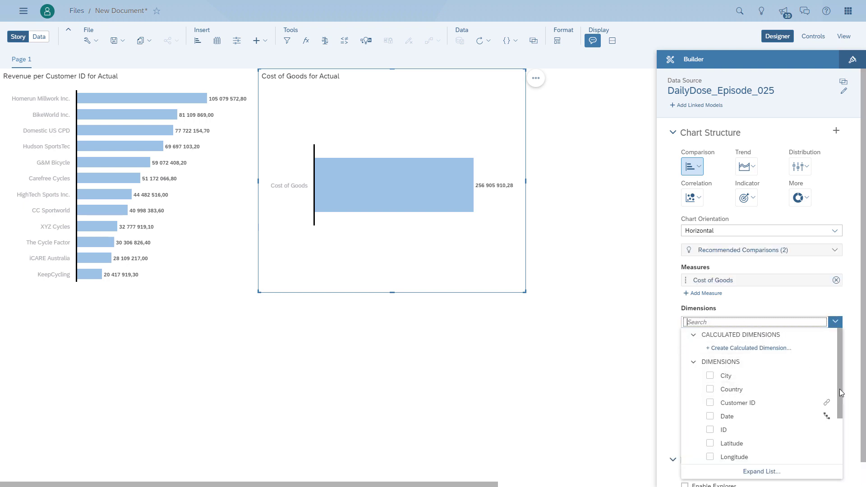
drag(840, 389, 843, 456)
click(749, 417)
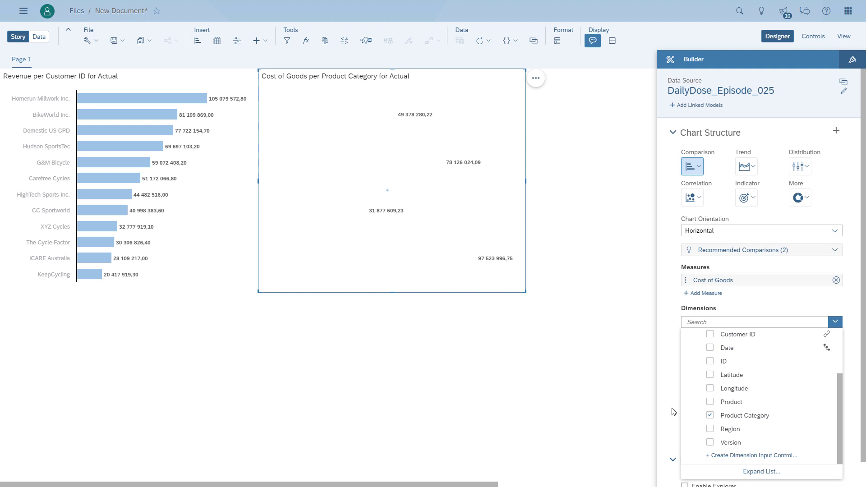
click(673, 412)
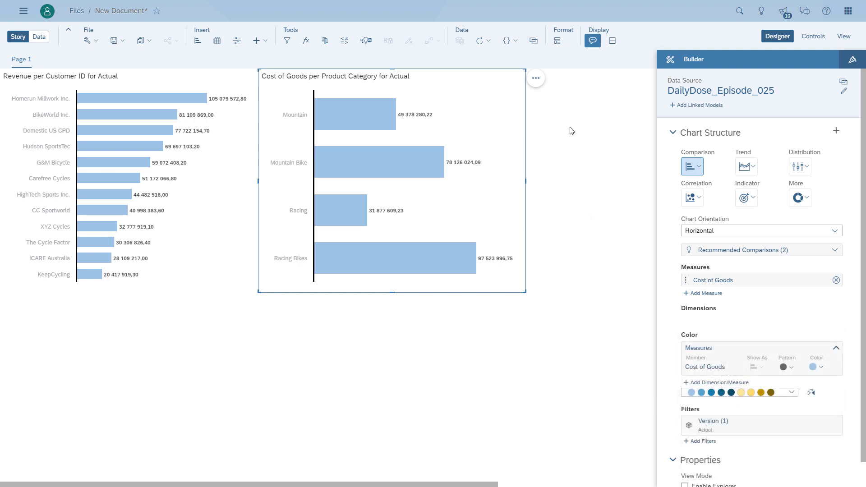
Sort product categories by Cost of Goods from highest to lowest.
click(536, 79)
mouse_move(586, 76)
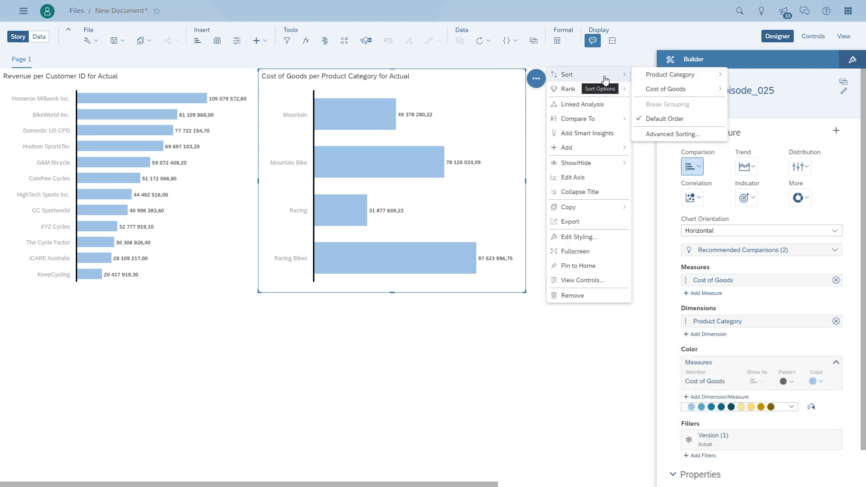
mouse_move(662, 94)
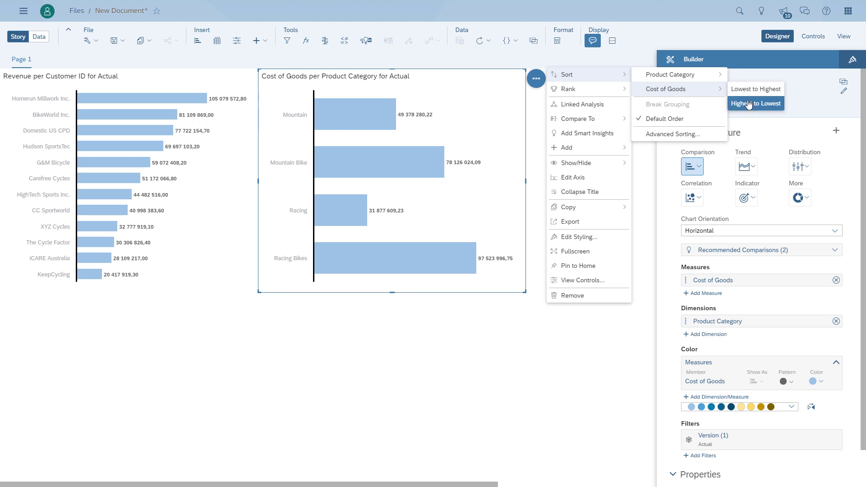
click(755, 103)
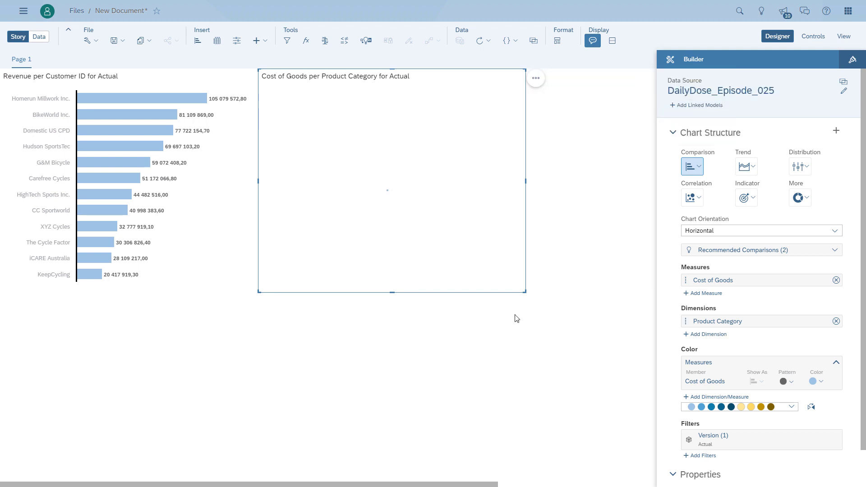
click(509, 342)
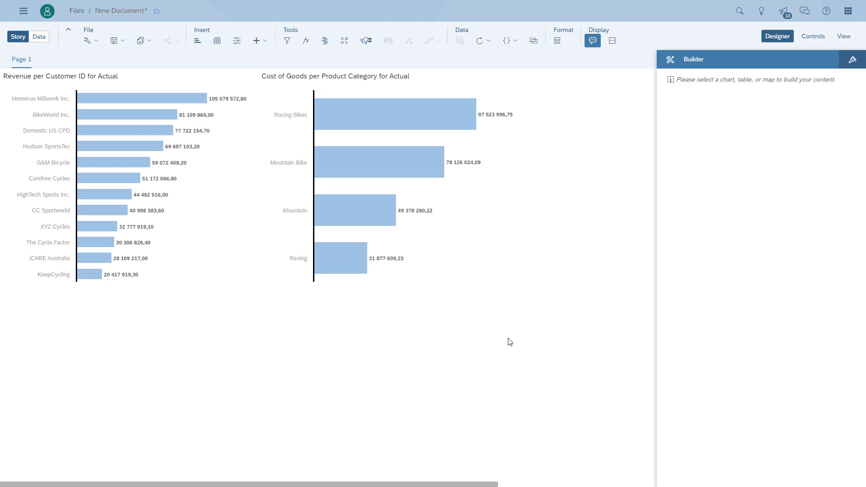
Set the revenue chart's linked analysis to filter only the Cost of Goods chart on data point selection.
click(199, 87)
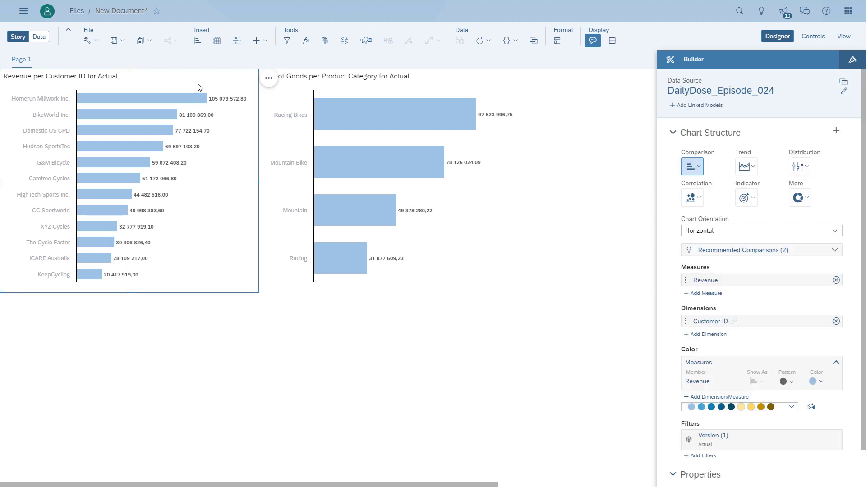
click(269, 78)
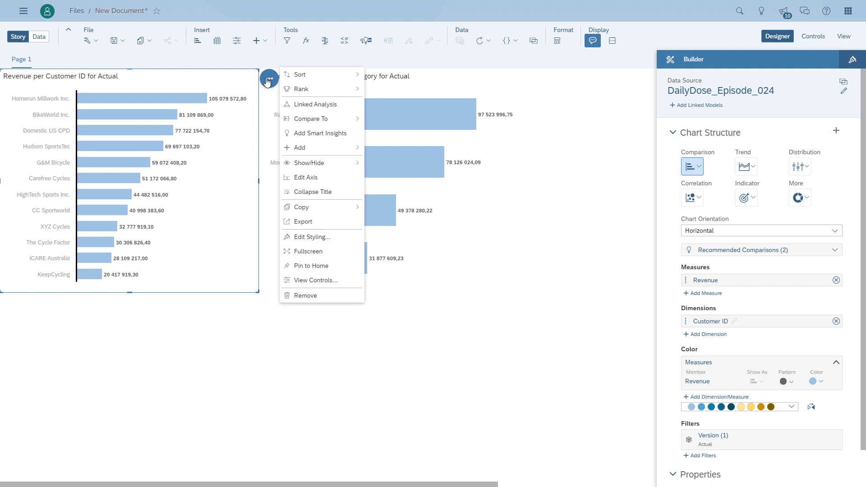
click(302, 106)
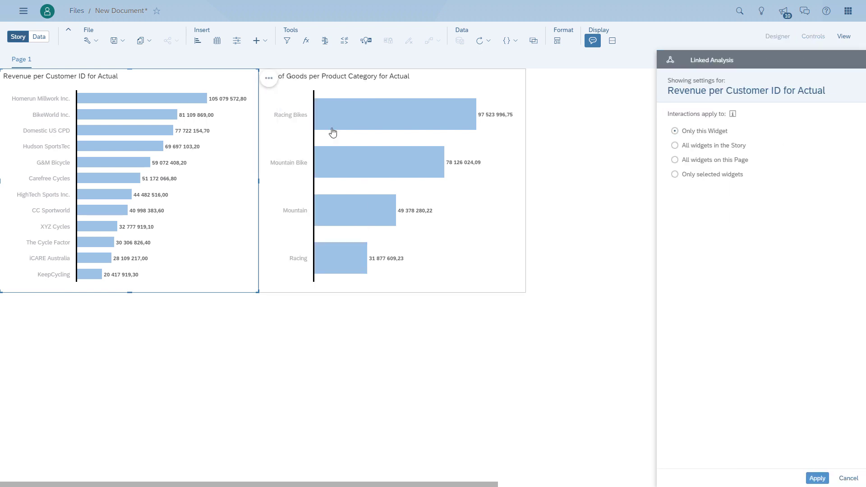
click(675, 175)
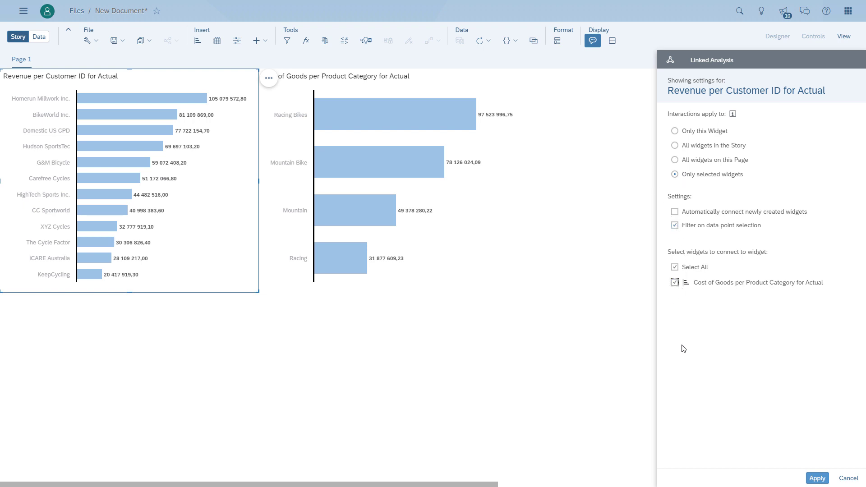
click(816, 477)
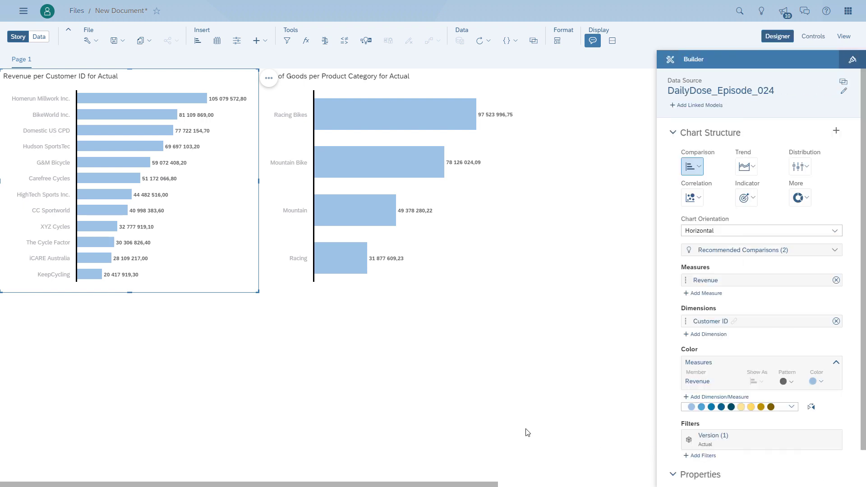
click(845, 36)
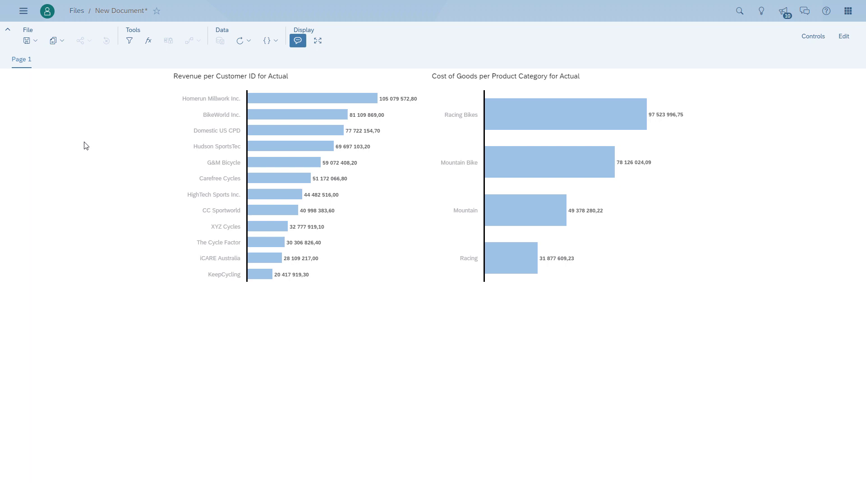
click(279, 164)
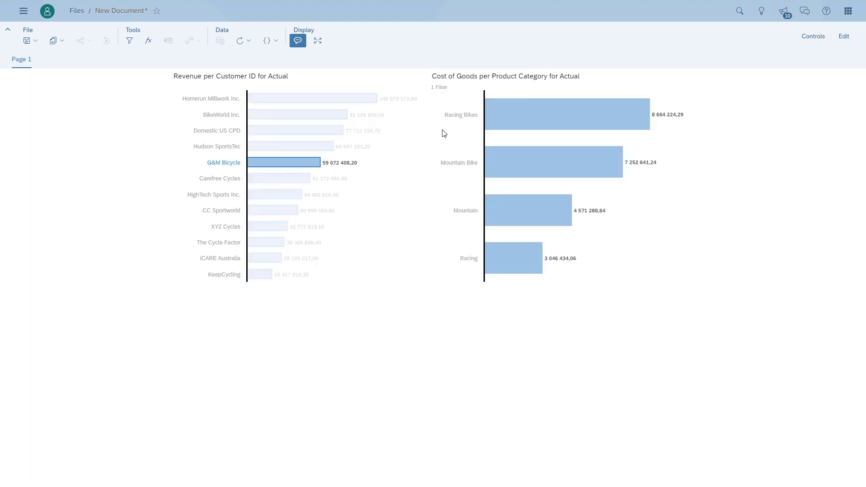
click(439, 89)
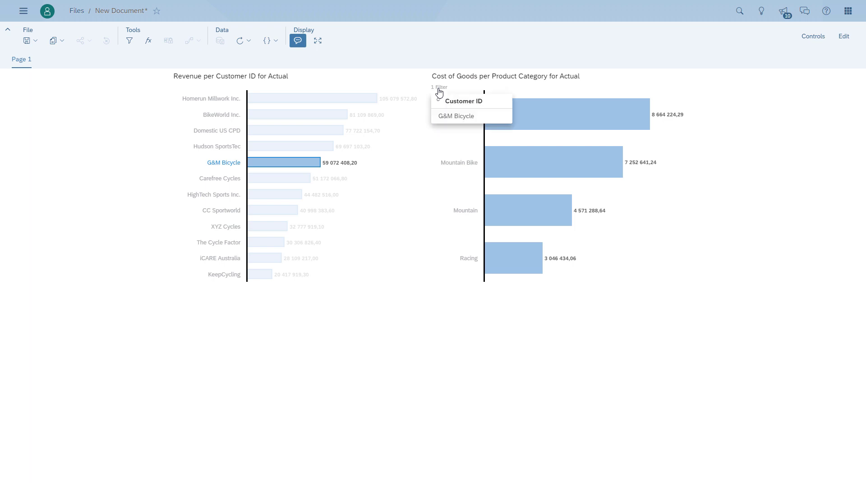
click(450, 361)
click(294, 165)
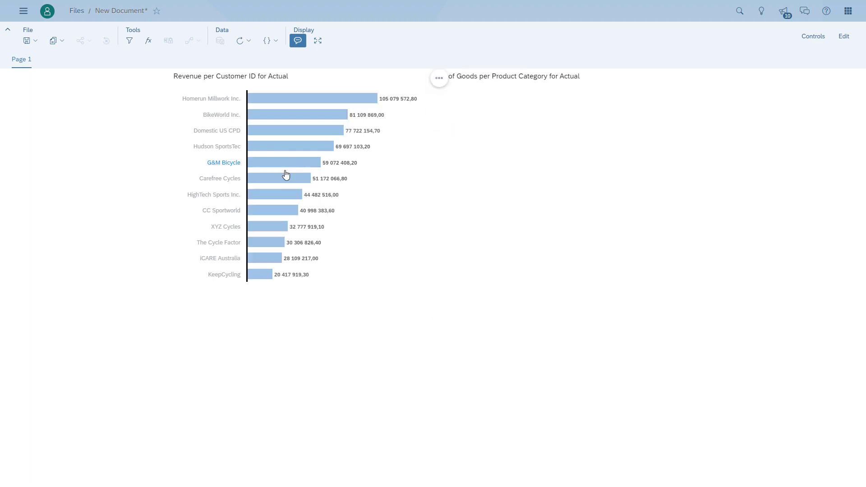
Enter edit mode and insert a Region input control with All Members selected.
click(849, 41)
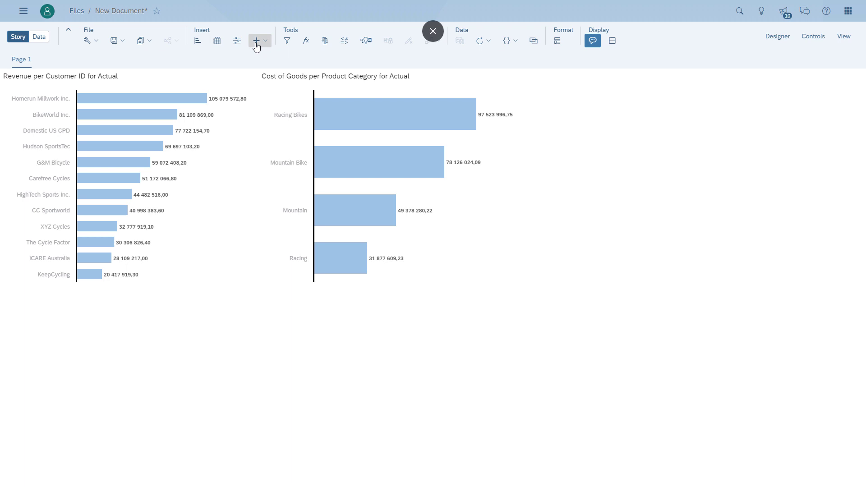
click(235, 47)
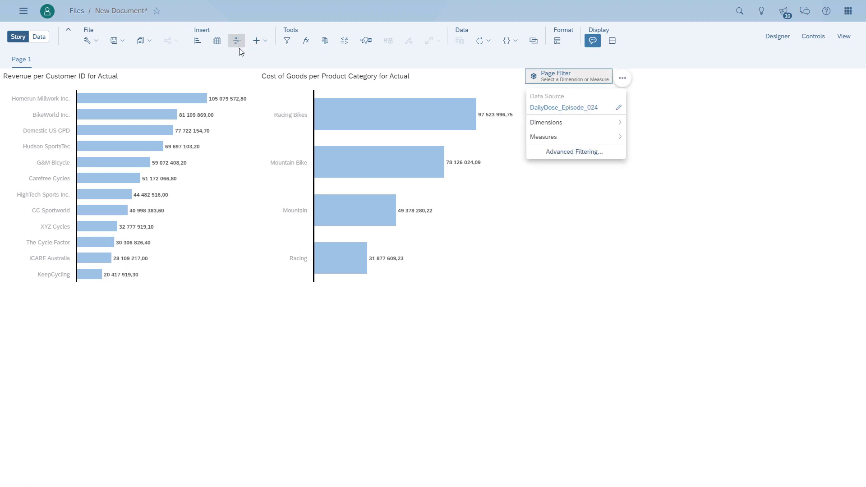
click(553, 122)
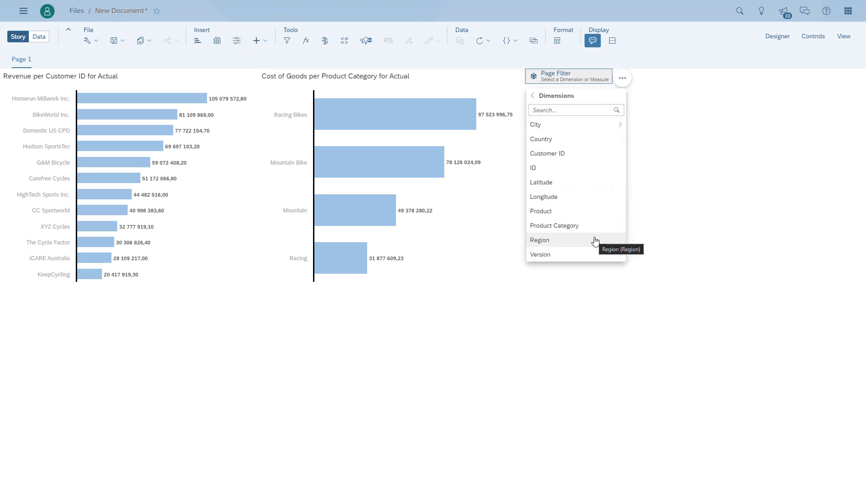
click(594, 242)
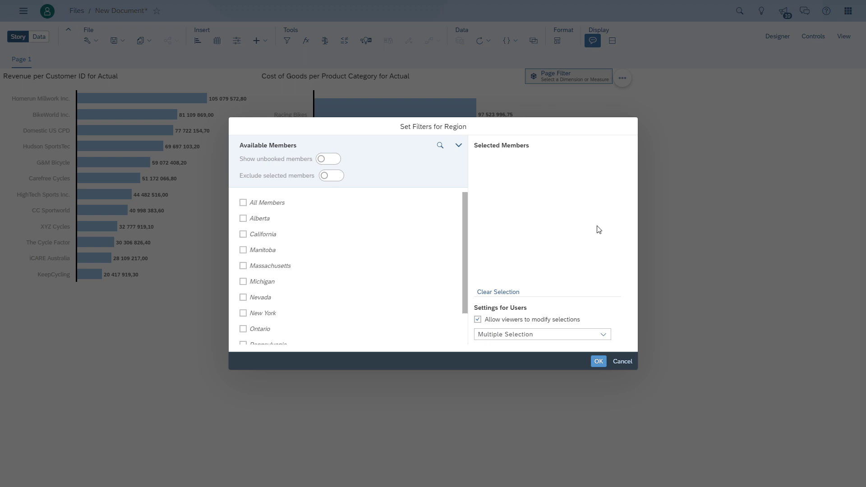
click(262, 204)
click(598, 361)
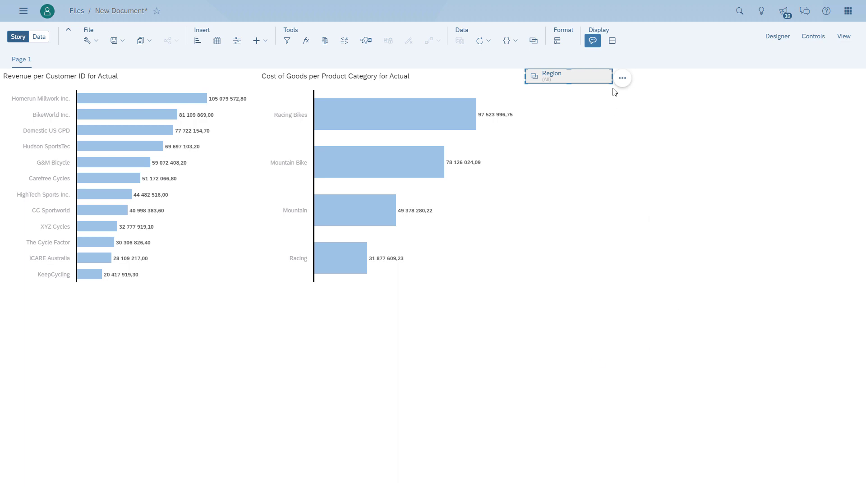
Enlarge the Region control so every region shows as a checkbox.
drag(611, 83, 684, 248)
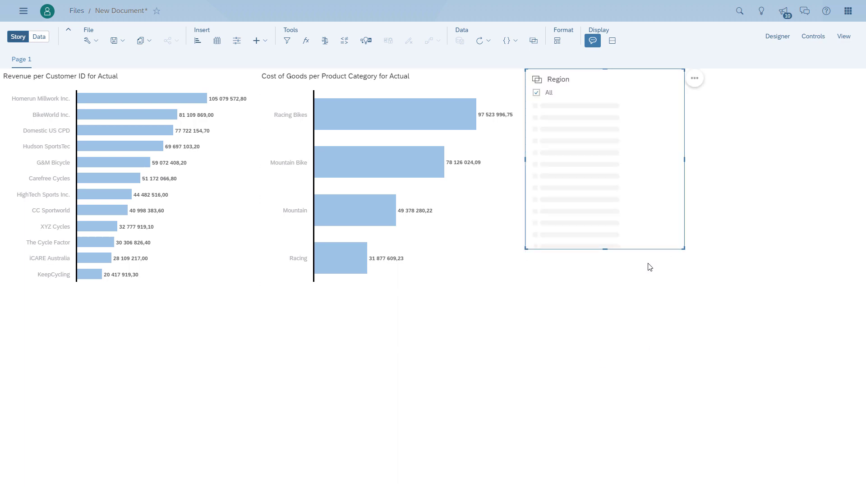
click(667, 293)
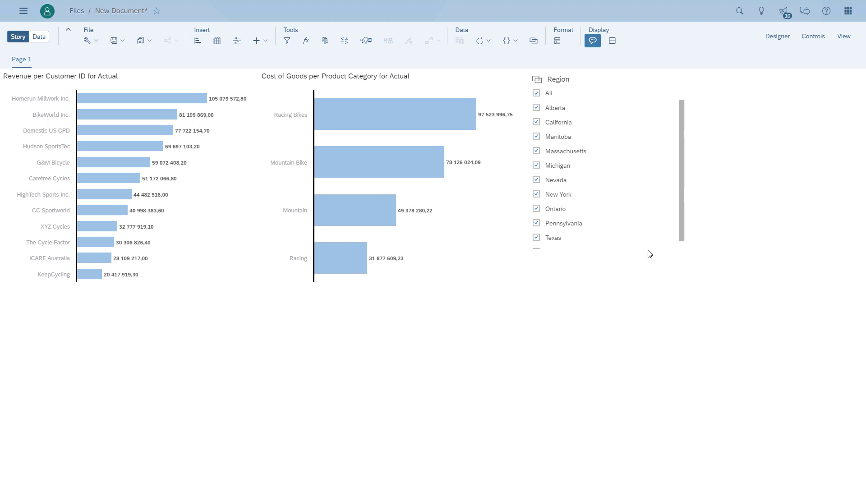
click(645, 146)
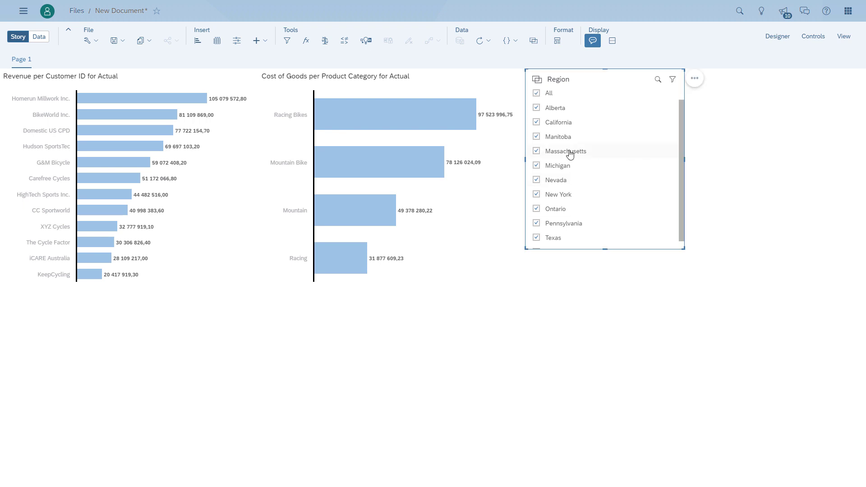
click(711, 231)
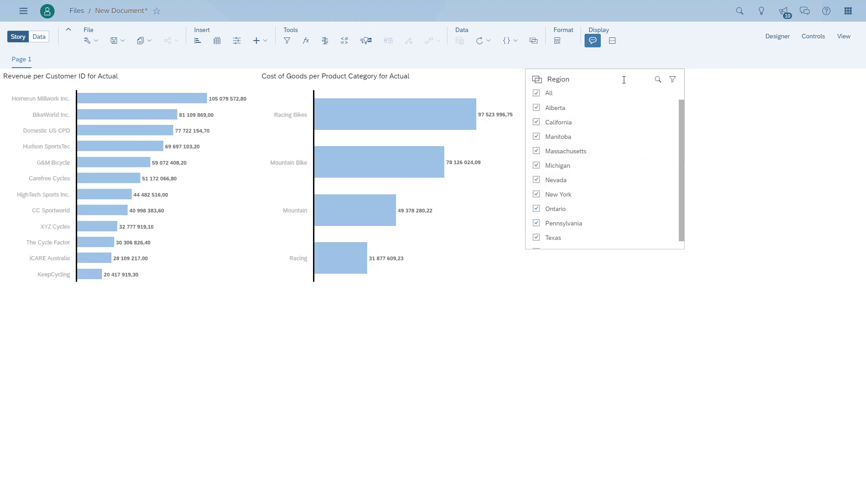
Set the Region control's linked analysis to only the Revenue per Customer ID chart.
click(636, 78)
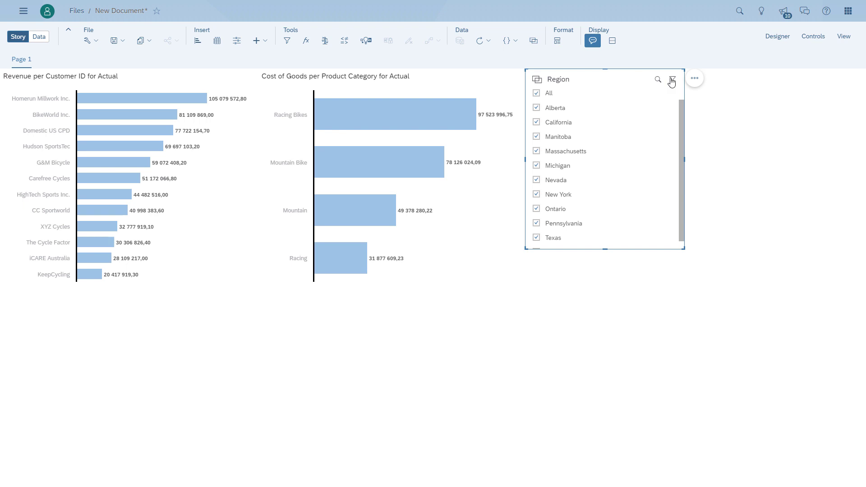
click(693, 80)
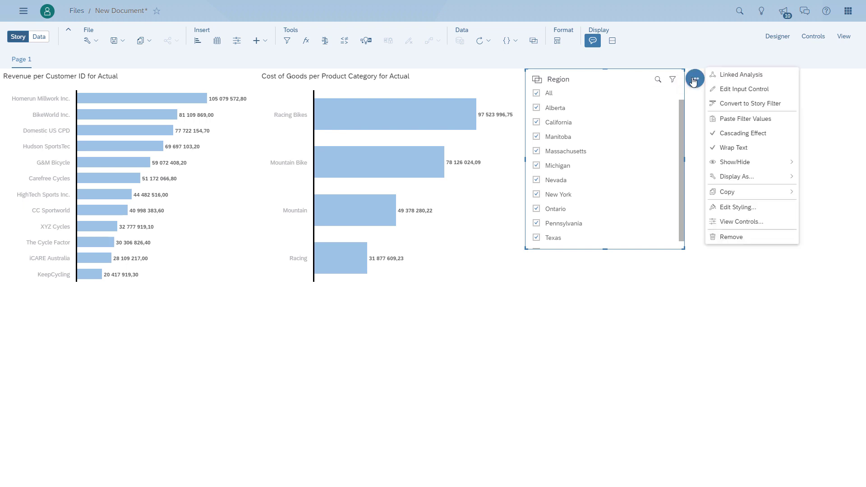
click(737, 75)
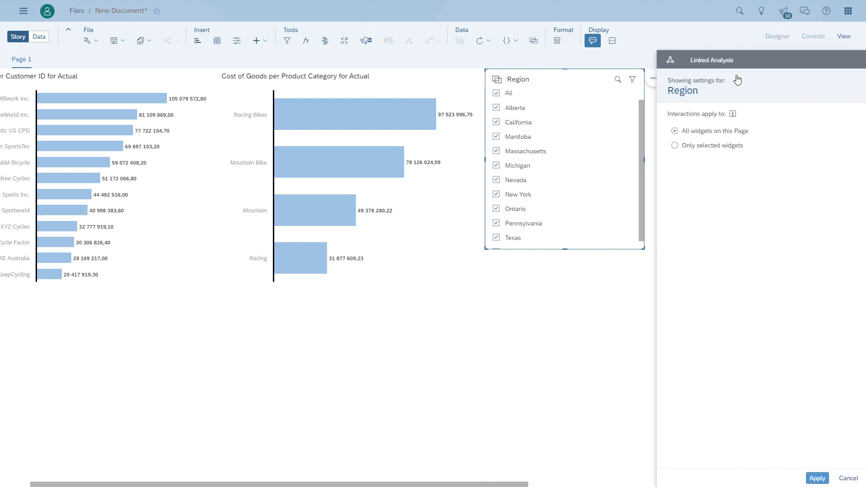
click(703, 147)
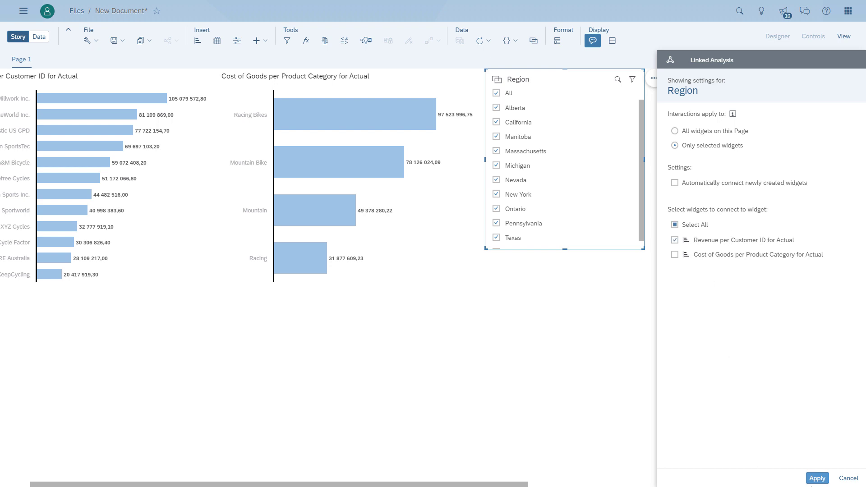
click(822, 478)
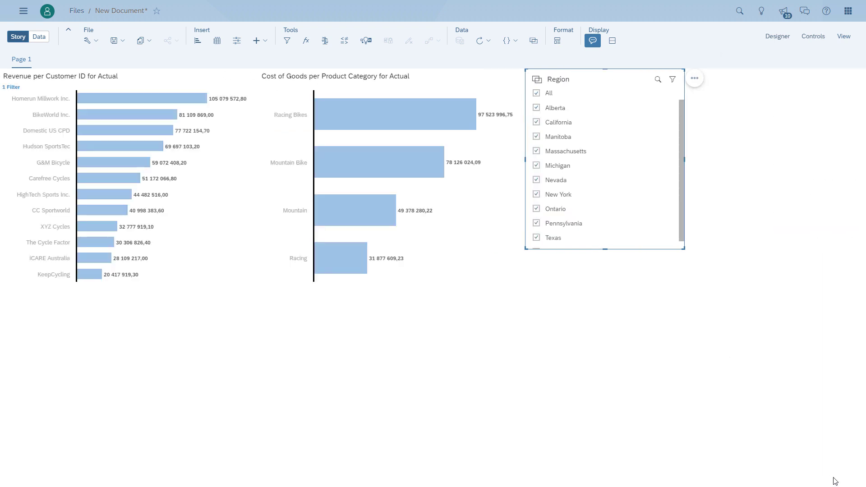
In view mode, restrict the Region filter to Alberta and California.
click(602, 338)
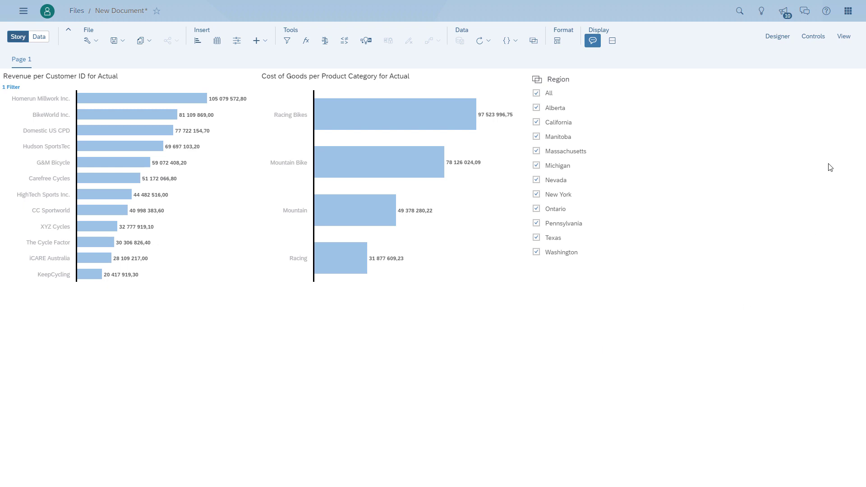
click(850, 38)
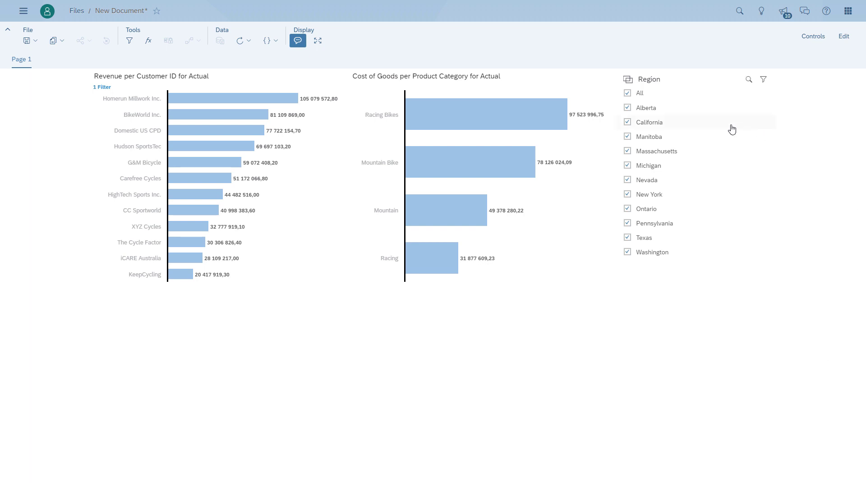
click(627, 93)
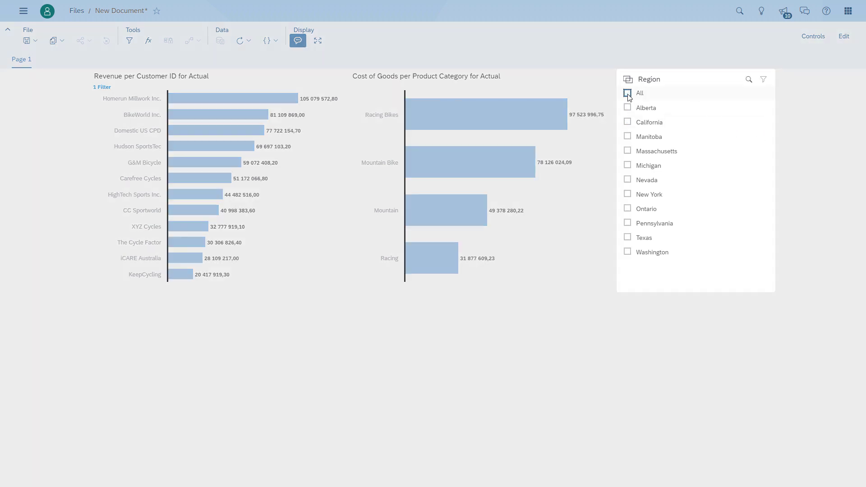
click(627, 108)
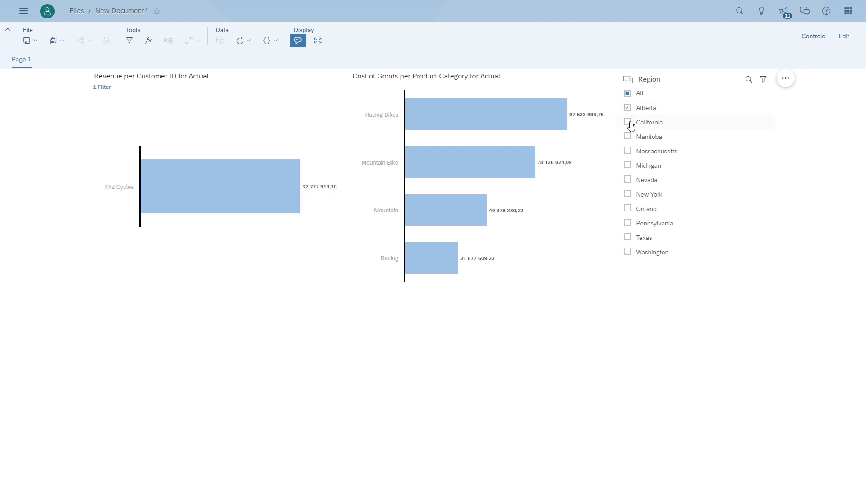
click(627, 122)
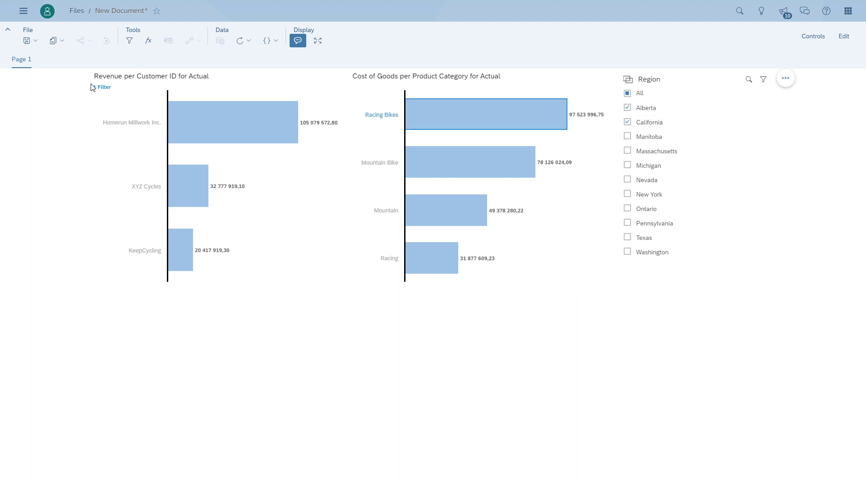
Select the Homerun Millwork Inc. bar to filter the Cost of Goods chart.
mouse_move(108, 89)
click(215, 126)
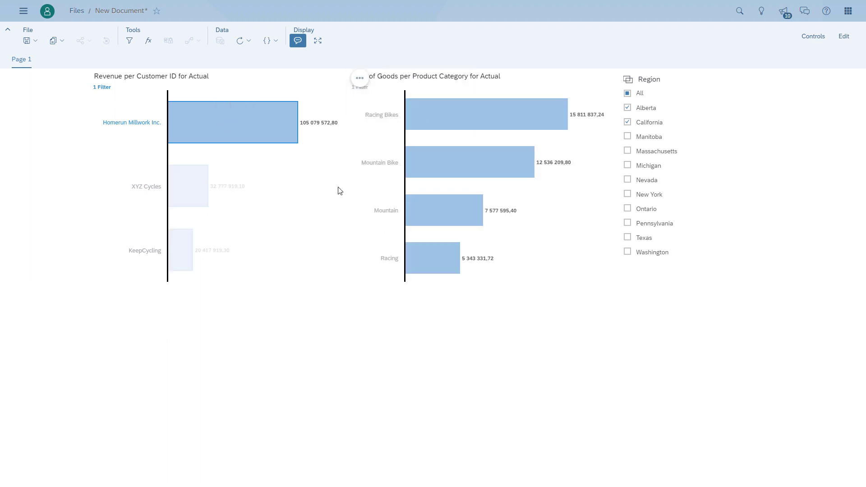
mouse_move(362, 93)
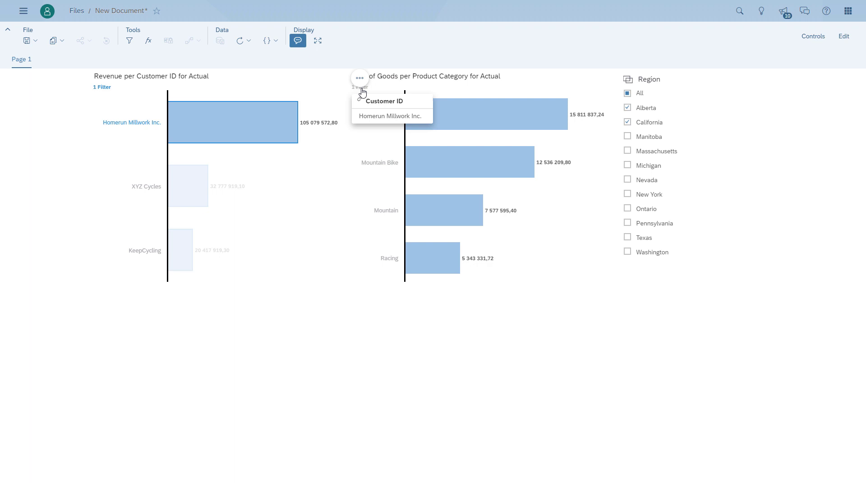